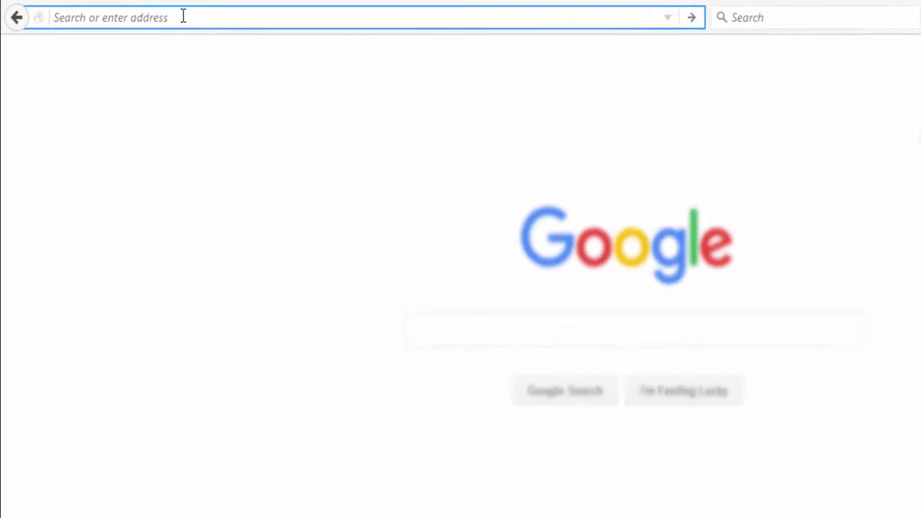
# Go to console.developers.google.com/start in Firefox using the address-bar autocompletion.
pyautogui.write('console.developers.google.com/')
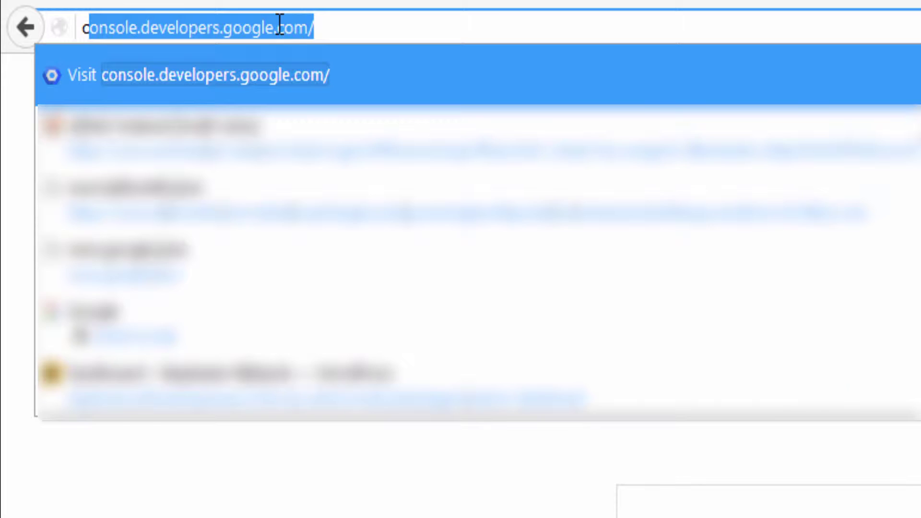
pyautogui.press('Right')
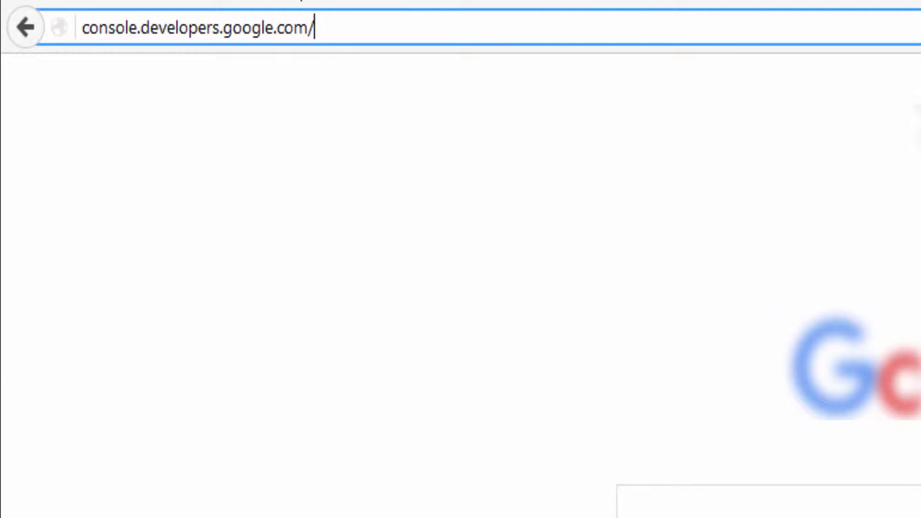
pyautogui.write('s')
pyautogui.press('Return')
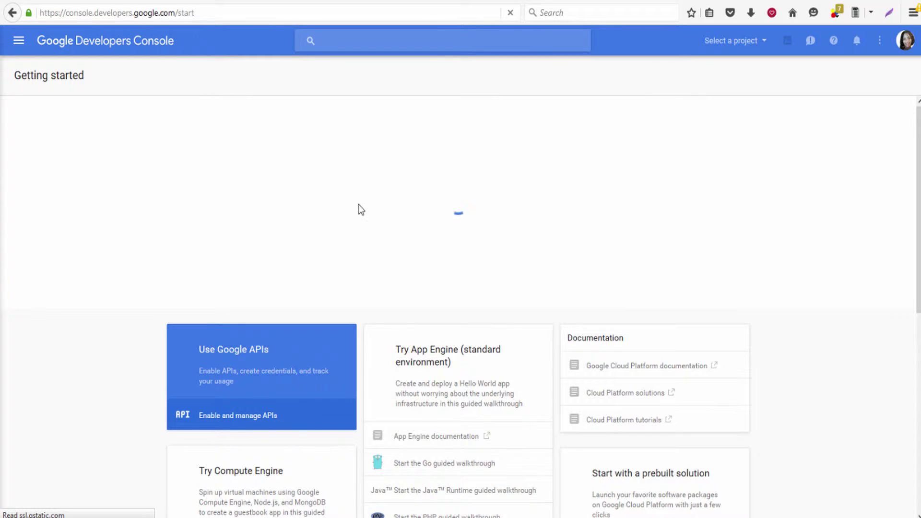
# Choose Use Google APIs and continue with the existing project to reach the Popular APIs list.
pyautogui.scroll(-2, 266, 194)
pyautogui.scroll(1, 267, 194)
pyautogui.scroll(1, 269, 197)
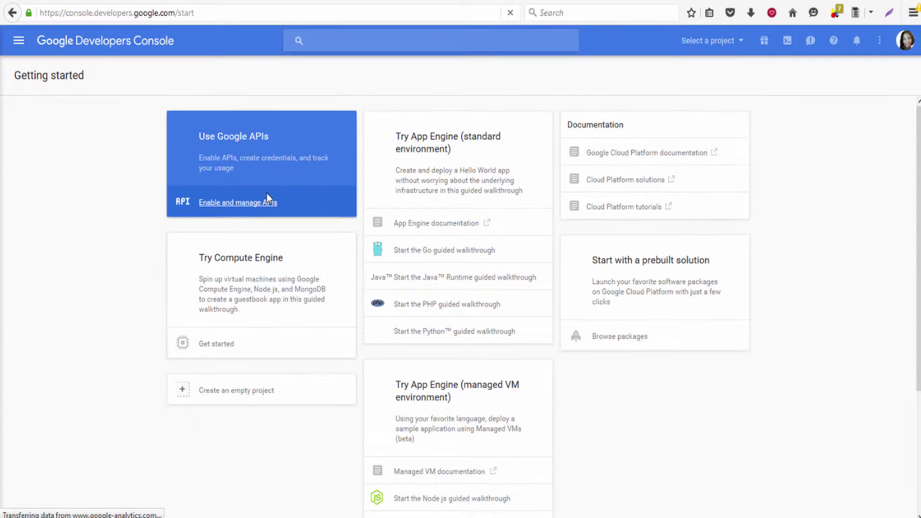
pyautogui.click(266, 166)
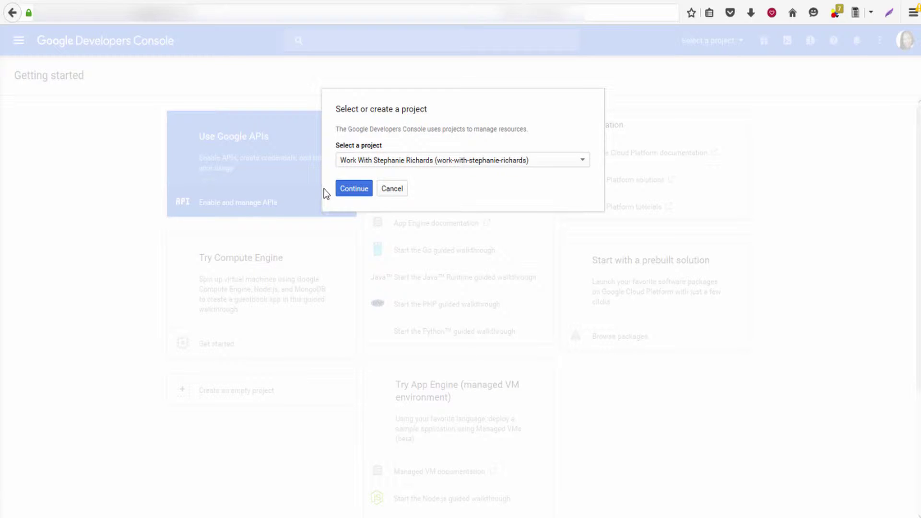
pyautogui.click(350, 190)
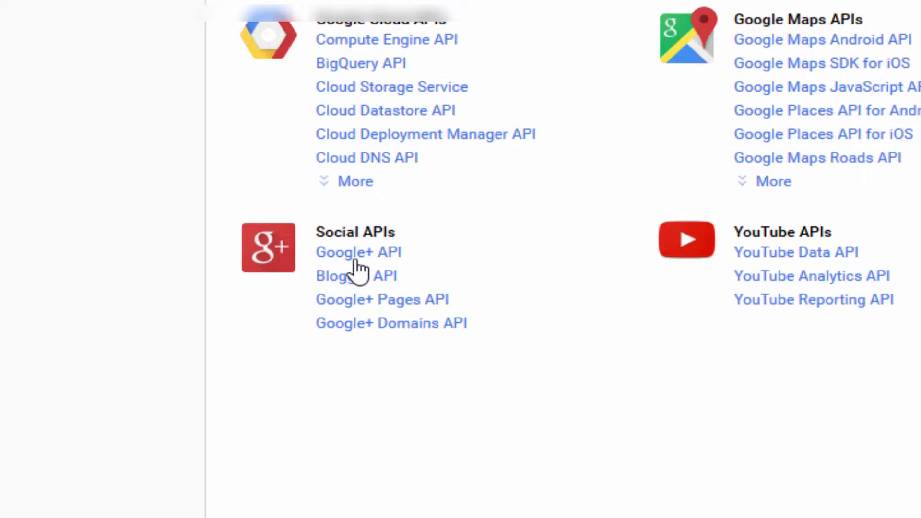
# Enable Google+ API from the Social APIs group and go to its Credentials setup.
pyautogui.click(355, 262)
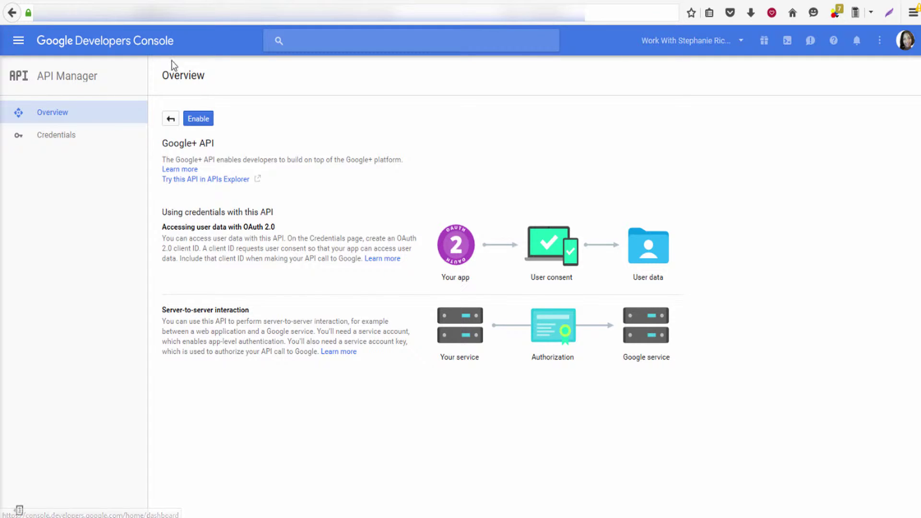
pyautogui.click(200, 119)
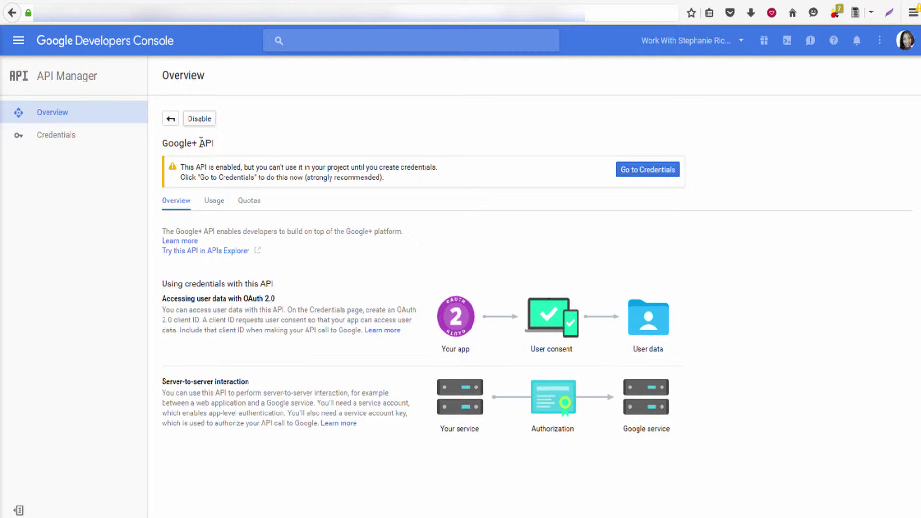
pyautogui.click(646, 178)
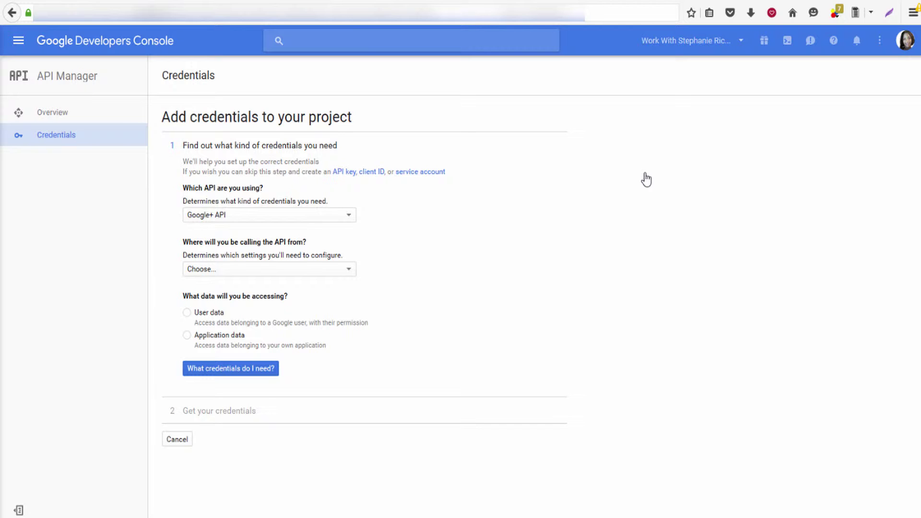
# Pick Google Cloud Logging API, answer Yes for App Engine/Compute Engine, and finish the wizard.
pyautogui.click(343, 214)
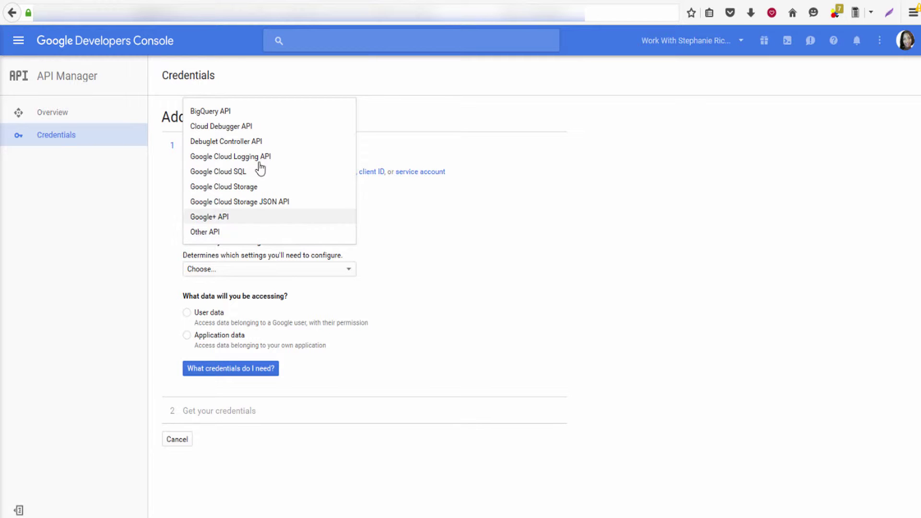
pyautogui.click(241, 158)
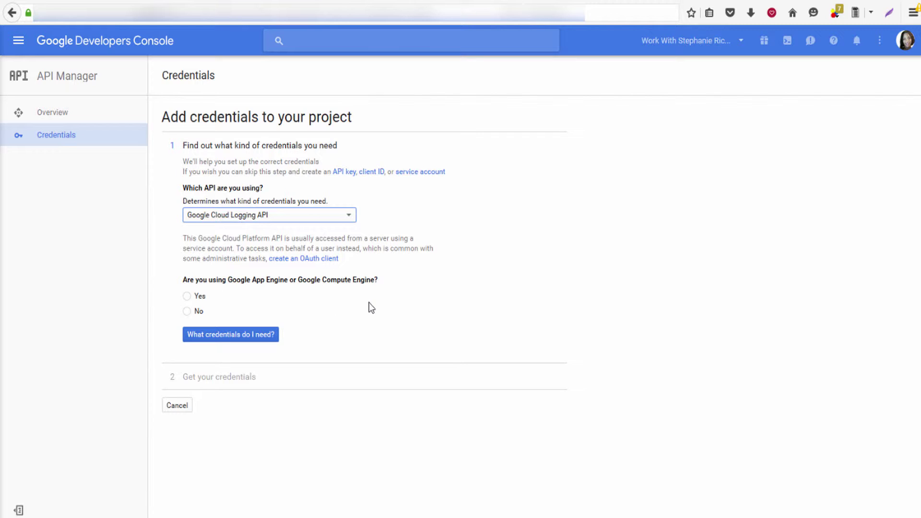
pyautogui.click(187, 301)
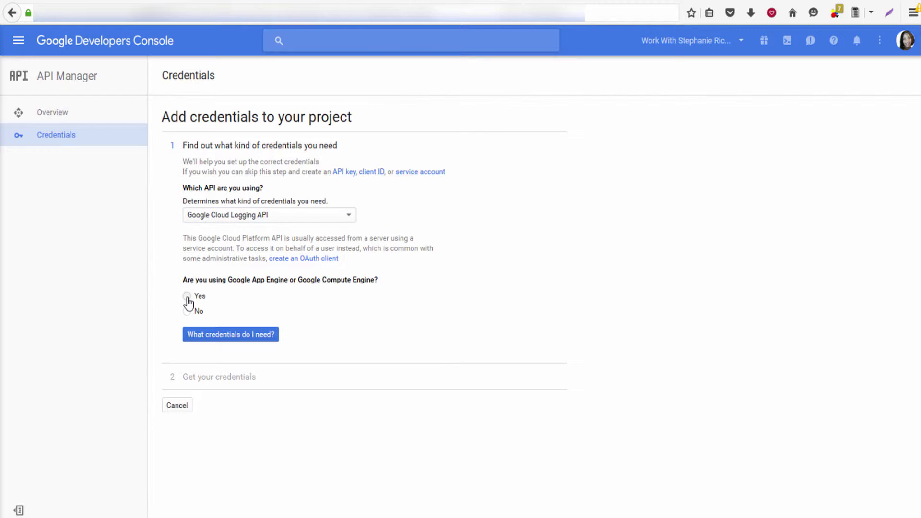
pyautogui.click(213, 338)
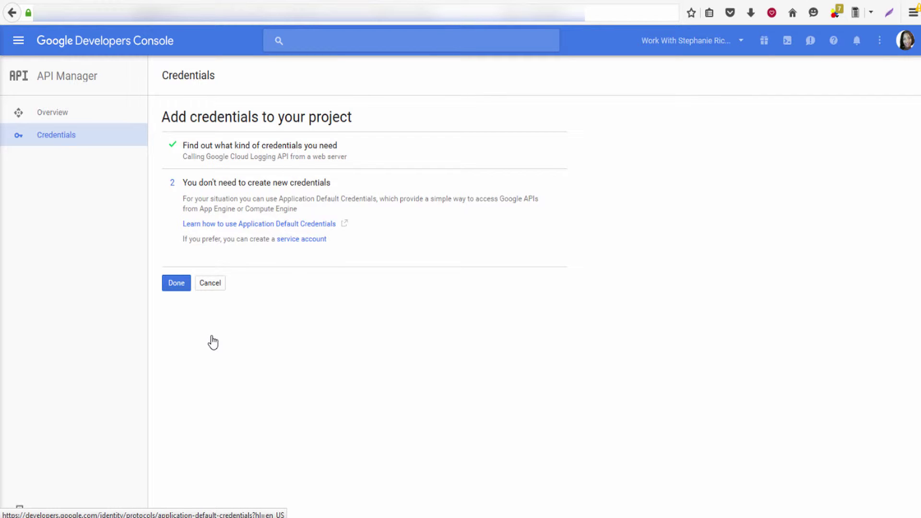
pyautogui.click(173, 283)
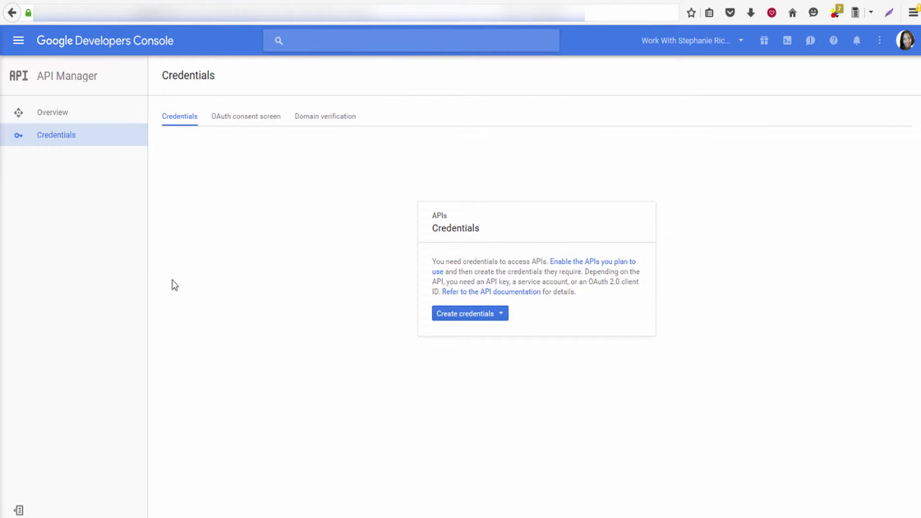
# Create an OAuth client ID credential of type Web application.
pyautogui.click(456, 316)
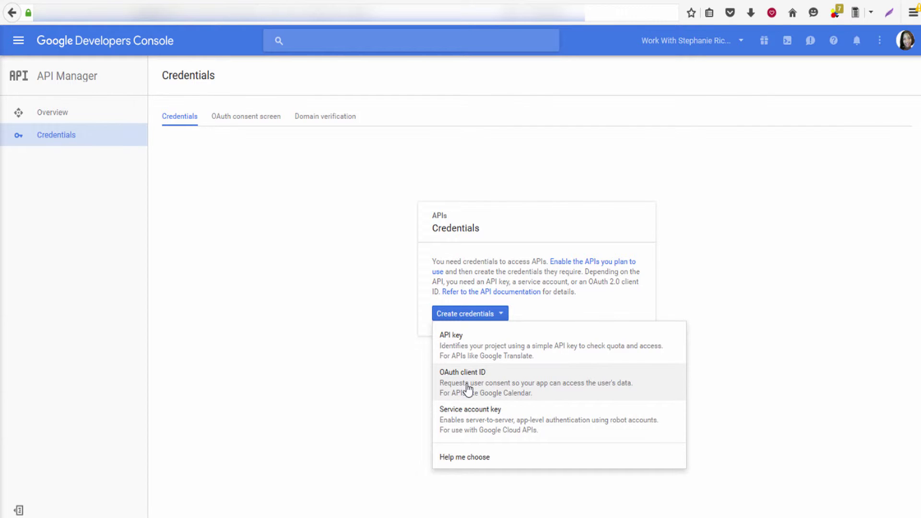
pyautogui.click(467, 386)
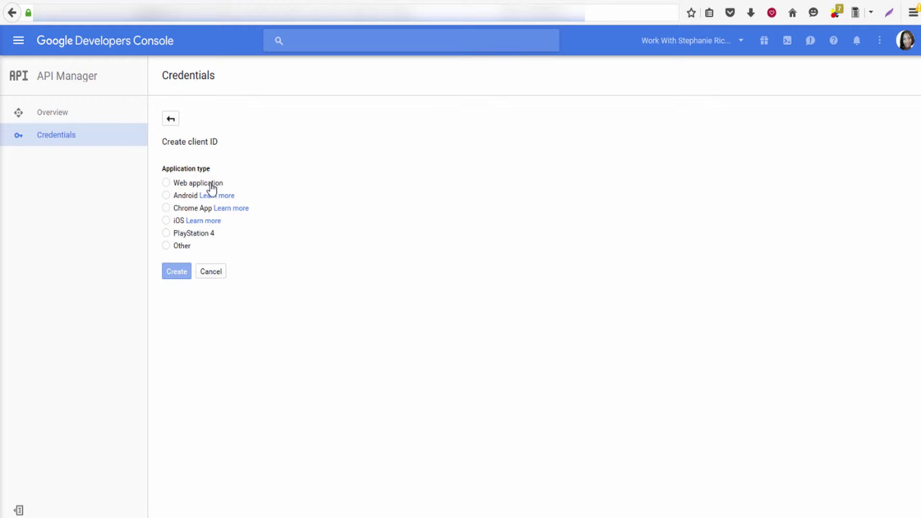
pyautogui.click(213, 185)
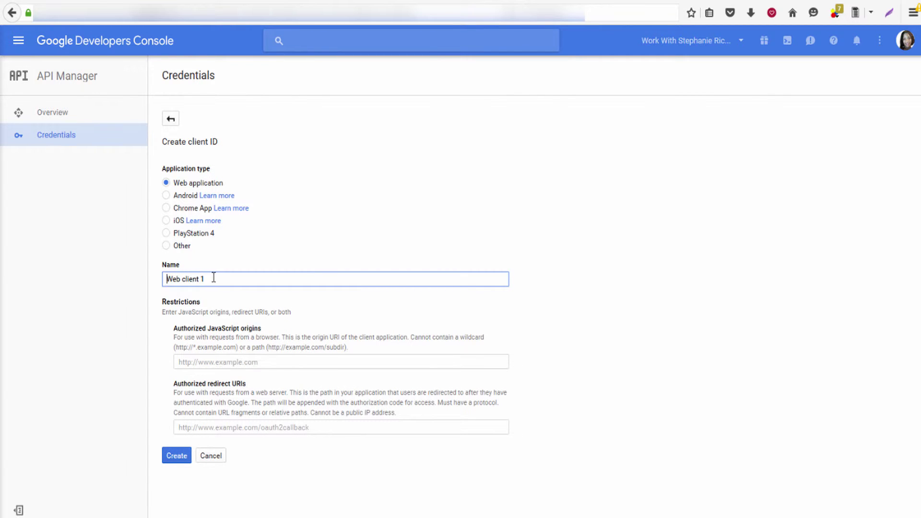
# Replace the default client name with 'Work With' followed by a person's full name.
pyautogui.moveTo(206, 279); pyautogui.dragTo(155, 278)
pyautogui.write('Work With STephani')
pyautogui.press('BackSpace')
pyautogui.press('BackSpace')
pyautogui.press('BackSpace')
pyautogui.press('BackSpace')
pyautogui.press('BackSpace')
pyautogui.press('BackSpace')
pyautogui.press('BackSpace')
pyautogui.click(162, 400)
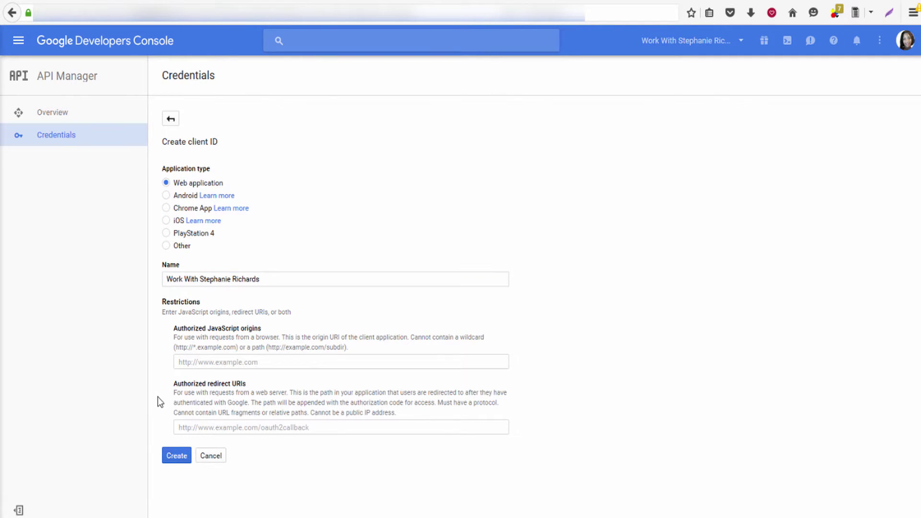
pyautogui.click(181, 426)
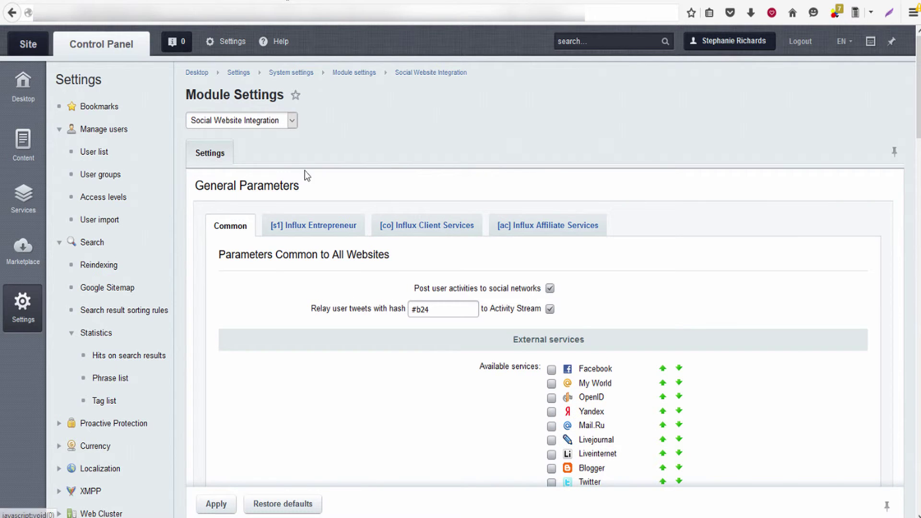
# Copy the Bitrix Google redirect URI ending in /bitrix/tools/oauth/google.php.
pyautogui.scroll(-15, 547, 268)
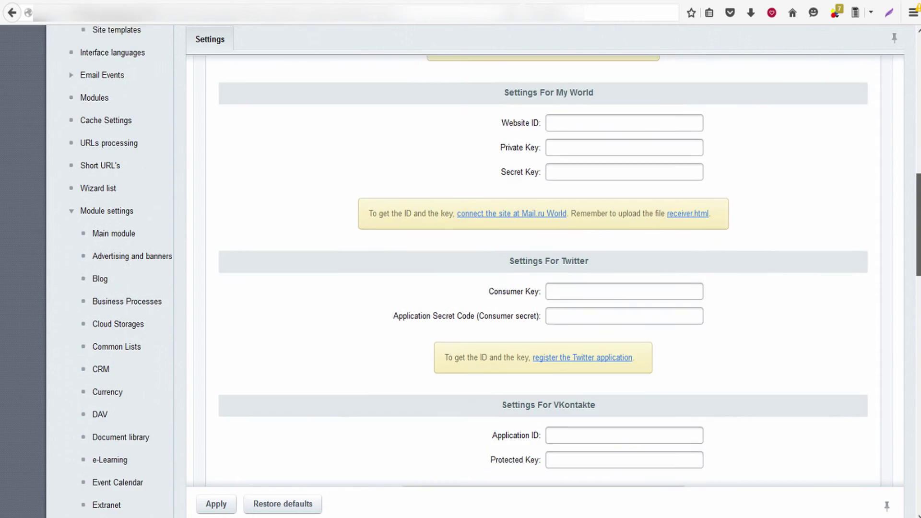
pyautogui.scroll(-6, 901, 348)
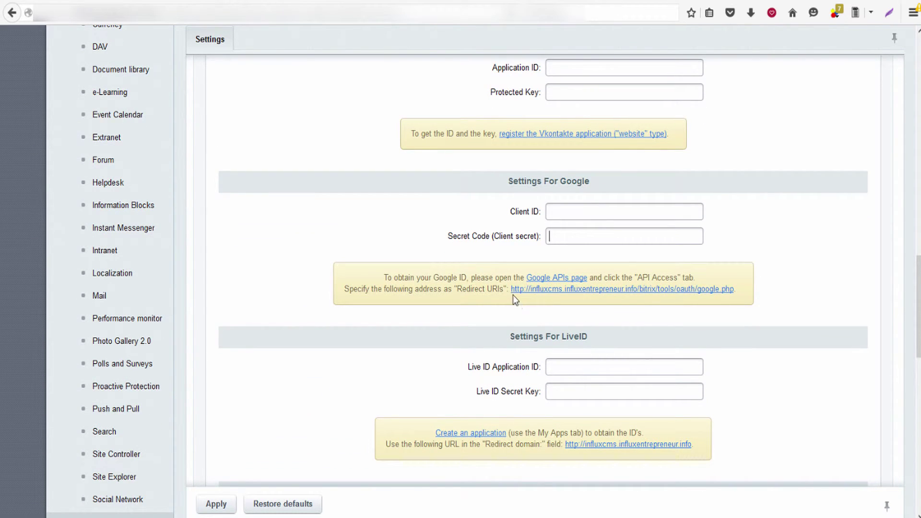
pyautogui.moveTo(512, 293); pyautogui.dragTo(655, 293)
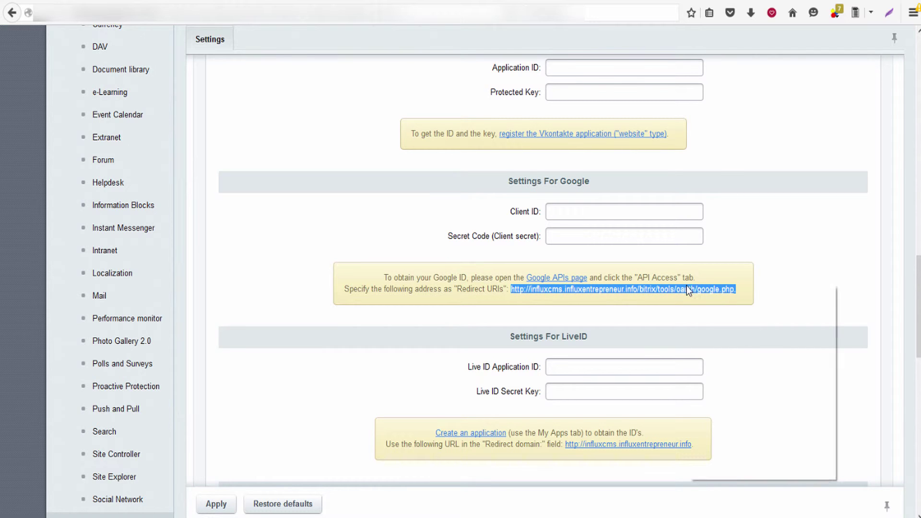
pyautogui.rightClick(689, 286)
pyautogui.click(717, 379)
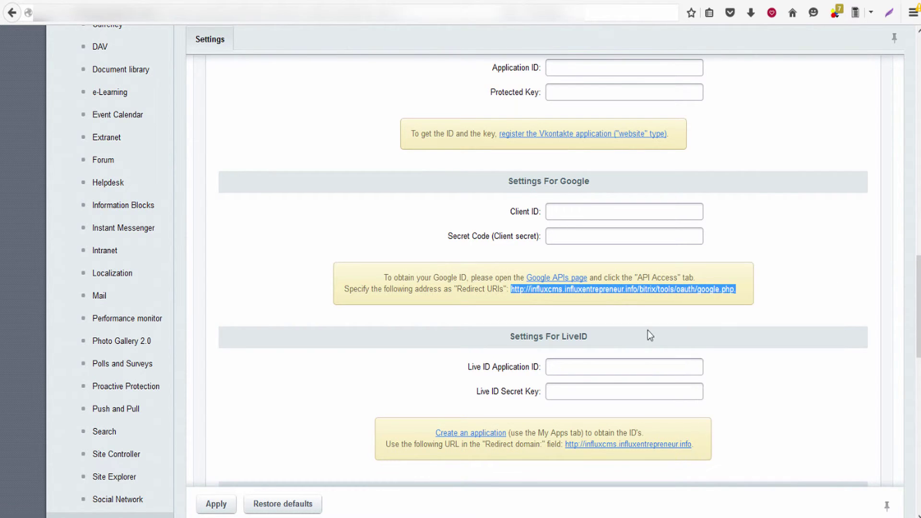
# Add the pasted google.php redirect URI to Authorized redirect URIs and create the client.
pyautogui.click(233, 1)
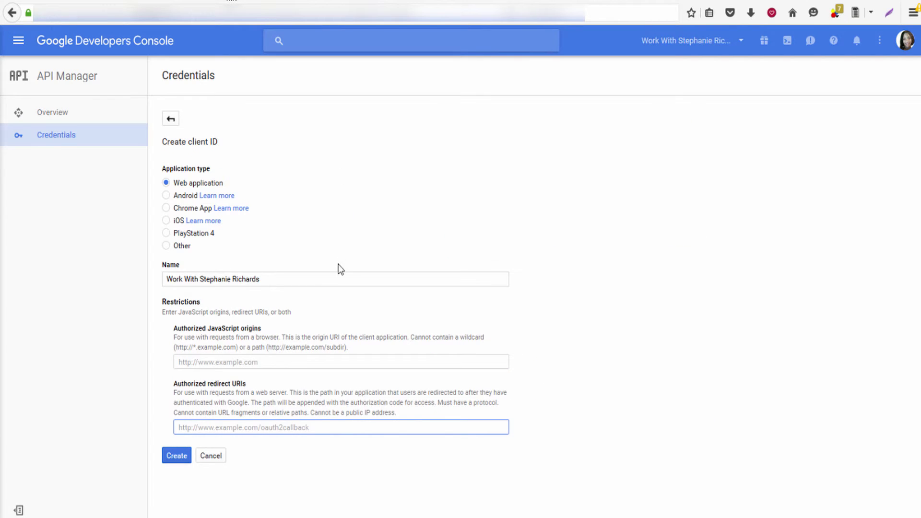
pyautogui.hotkey('ctrl', 'v')
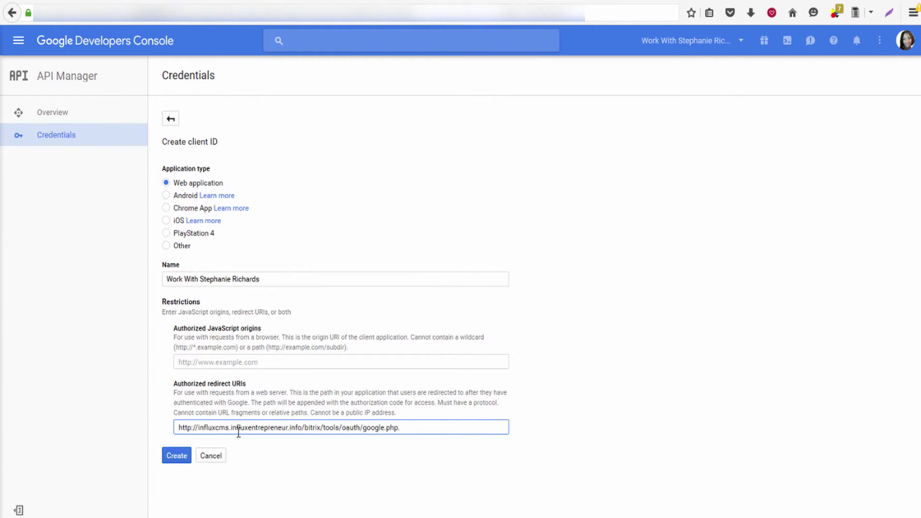
pyautogui.click(193, 465)
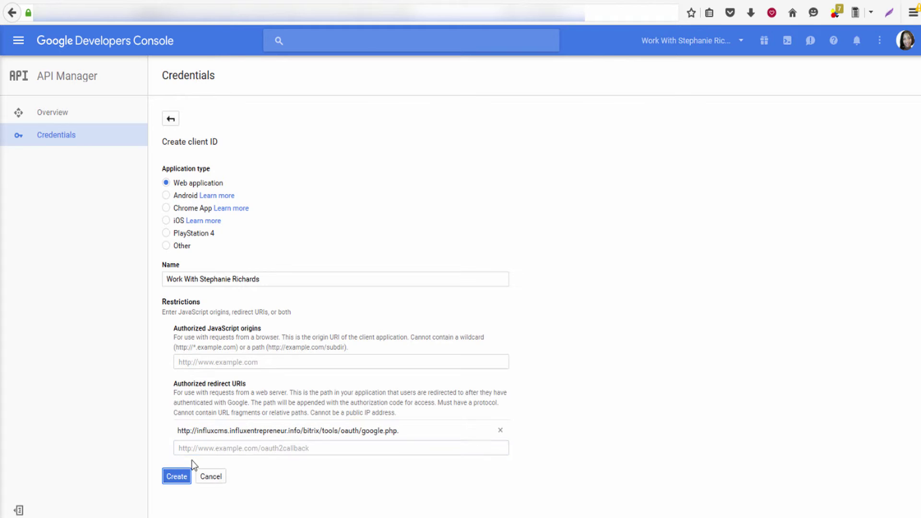
pyautogui.click(170, 484)
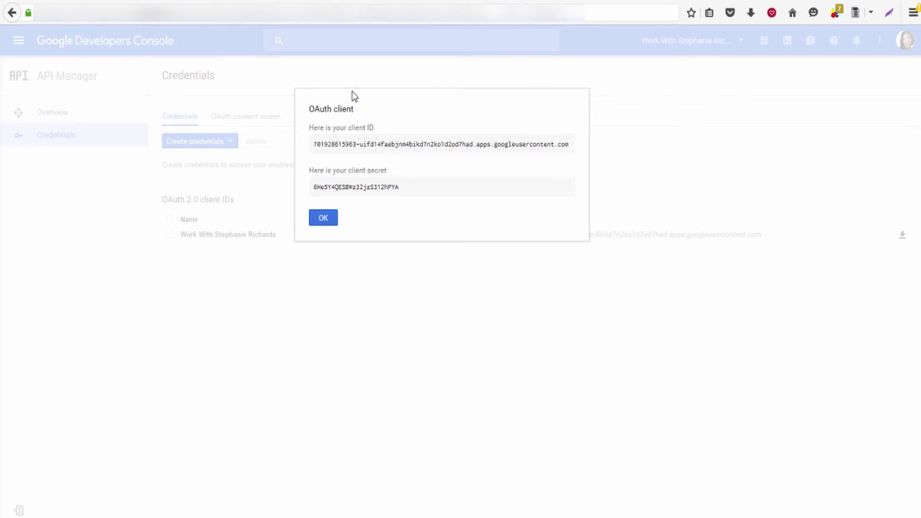
# Copy the new client ID into Bitrix's Google Client ID field, trimming the trailing space.
pyautogui.click(307, 3)
pyautogui.moveTo(316, 147); pyautogui.dragTo(337, 143)
pyautogui.tripleClick(318, 151)
pyautogui.rightClick(332, 145)
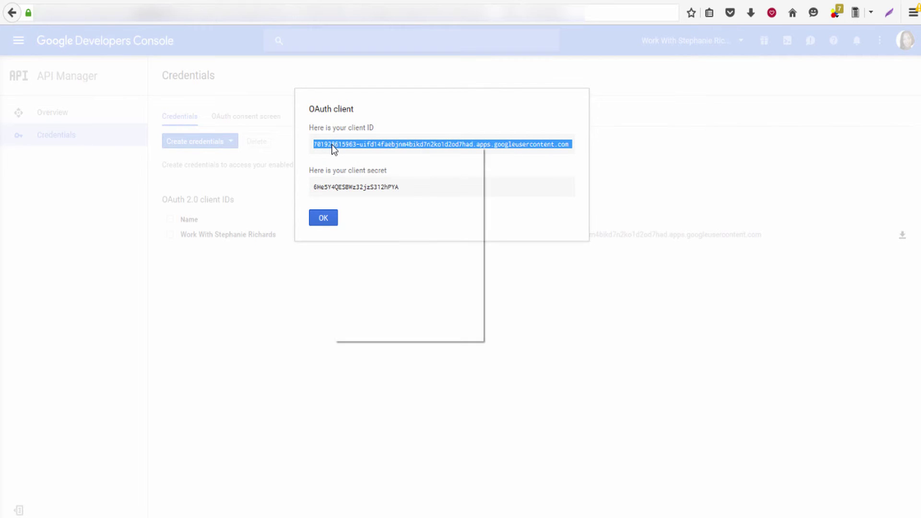
pyautogui.click(361, 242)
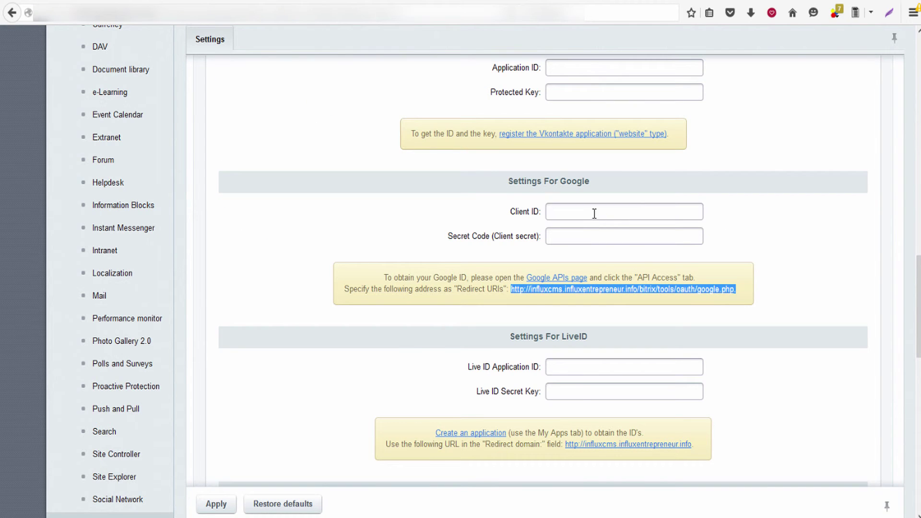
pyautogui.click(593, 212)
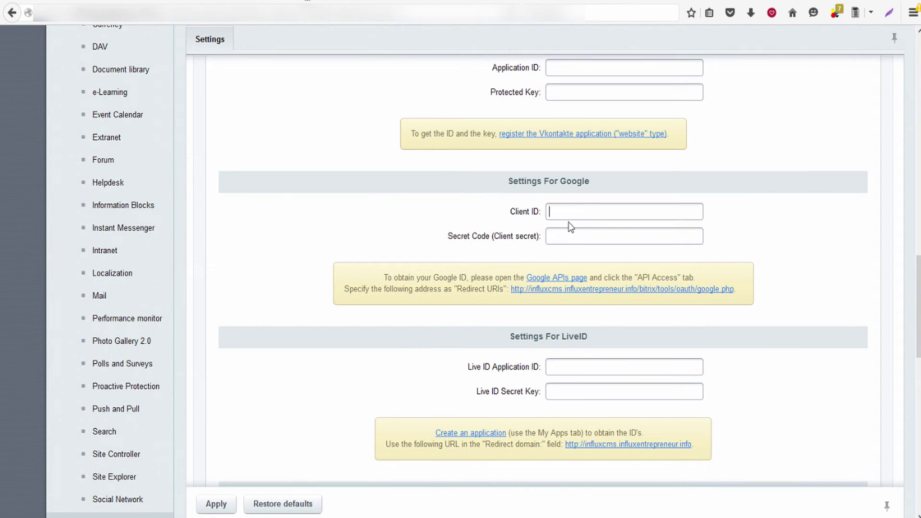
pyautogui.rightClick(576, 214)
pyautogui.click(600, 266)
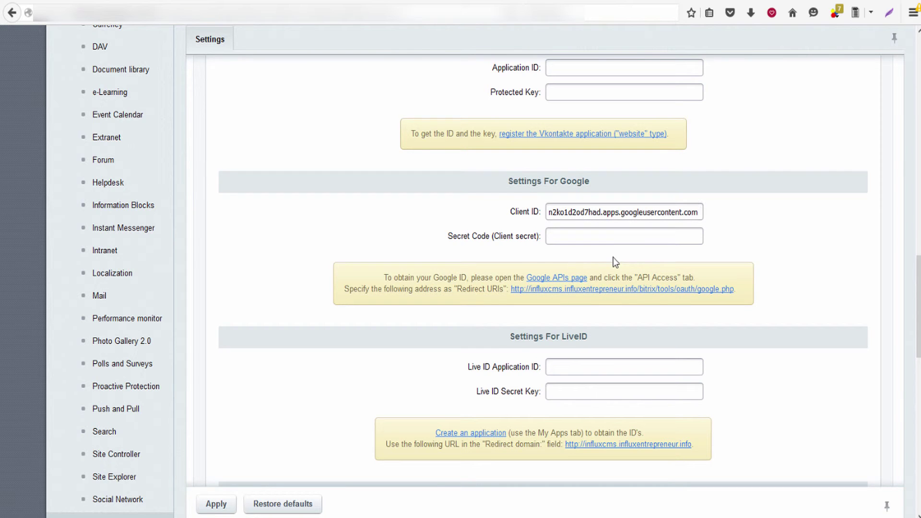
pyautogui.press('BackSpace')
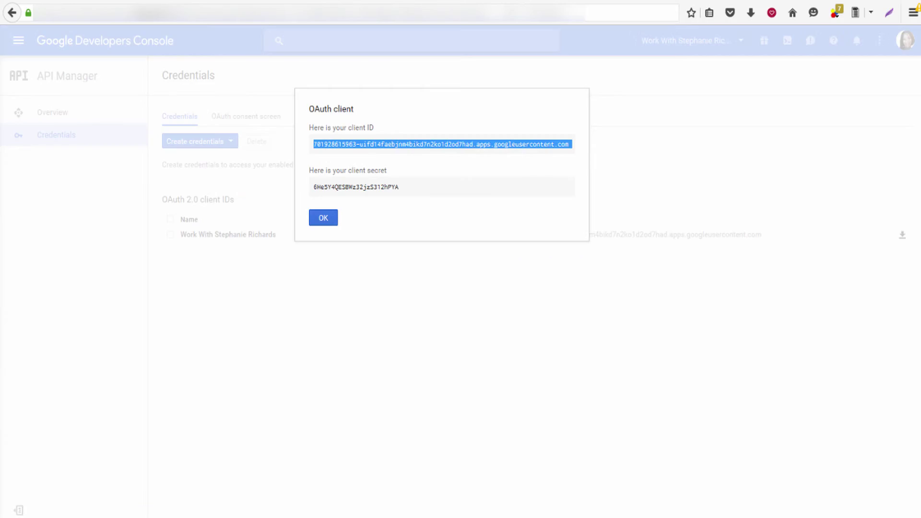
# Copy the client secret from the Developers Console dialog.
pyautogui.moveTo(402, 190); pyautogui.dragTo(319, 191)
pyautogui.rightClick(314, 188)
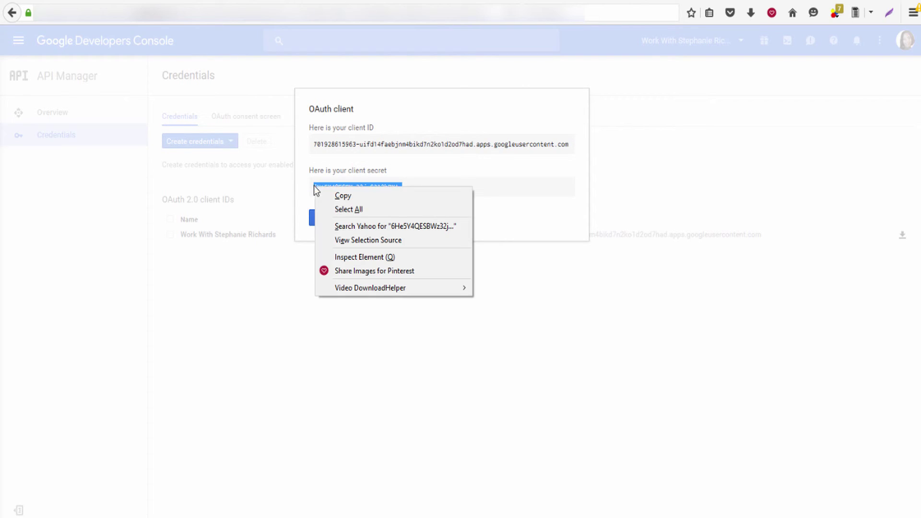
pyautogui.click(343, 195)
pyautogui.click(321, 1)
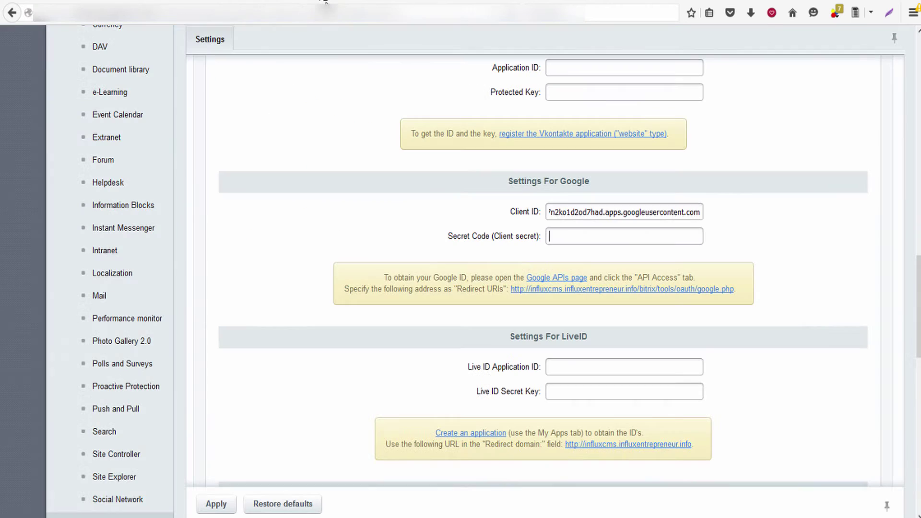
# Paste the client secret into the Bitrix Secret Code (Client secret) field.
pyautogui.rightClick(549, 233)
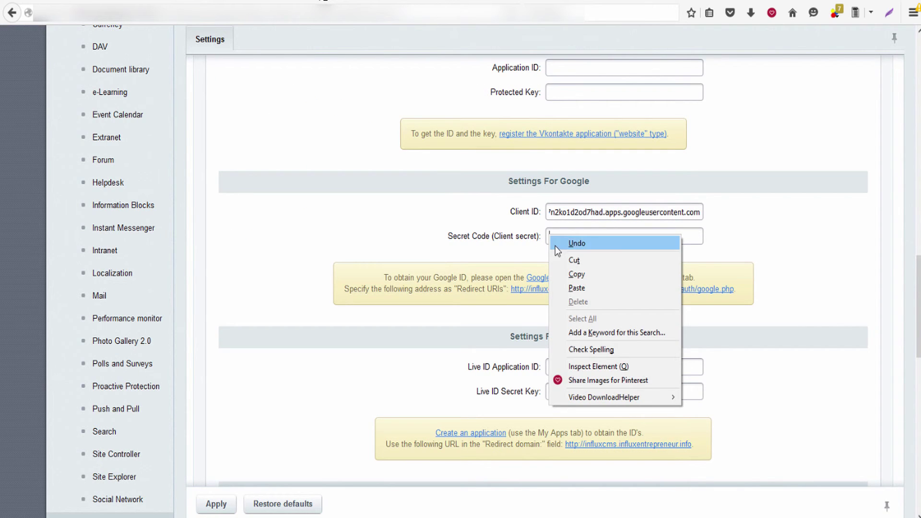
pyautogui.click(559, 259)
pyautogui.rightClick(558, 241)
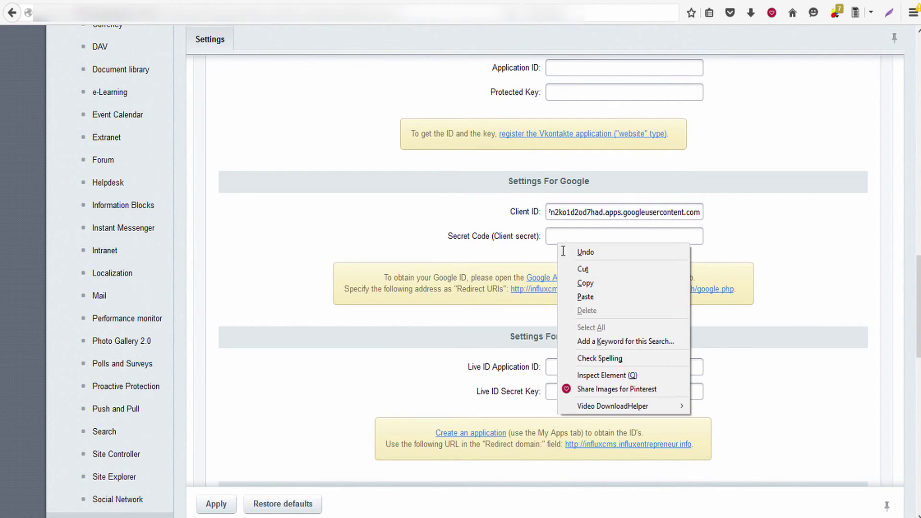
pyautogui.click(578, 297)
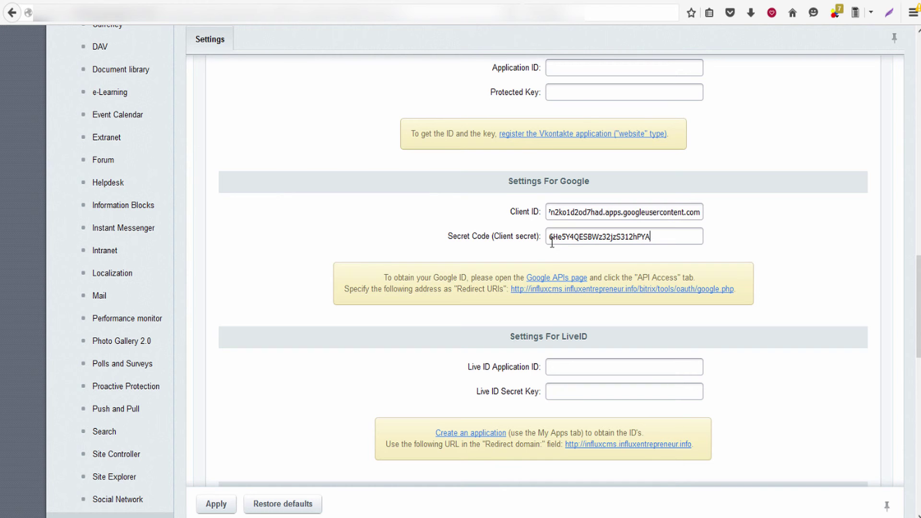
# Apply the Social Website Integration settings to save both Google credentials.
pyautogui.scroll(-12, 552, 241)
pyautogui.scroll(2, 250, 278)
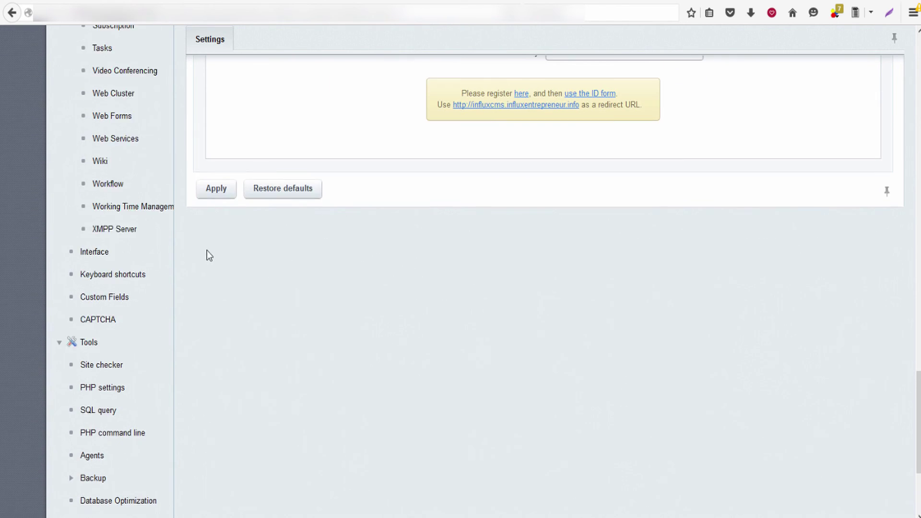
pyautogui.click(216, 235)
pyautogui.scroll(10, 412, 287)
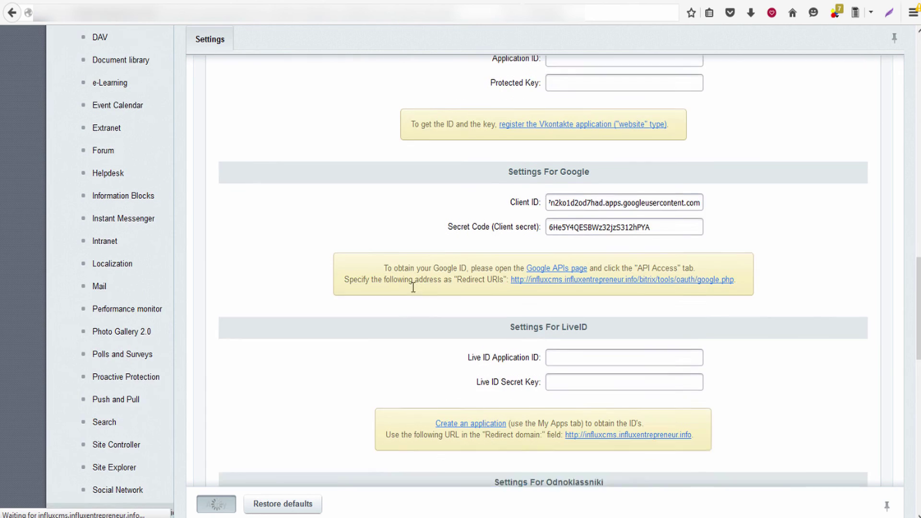
pyautogui.scroll(-15, 412, 286)
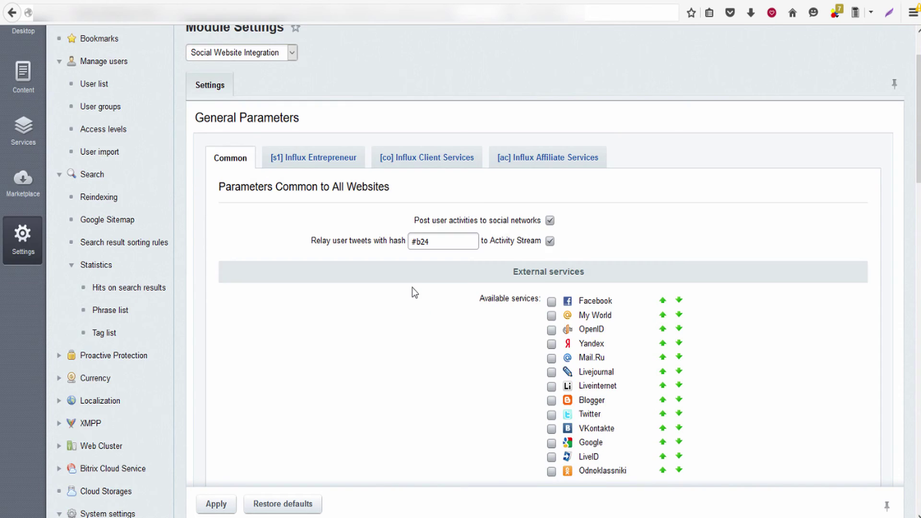
pyautogui.scroll(6, 413, 291)
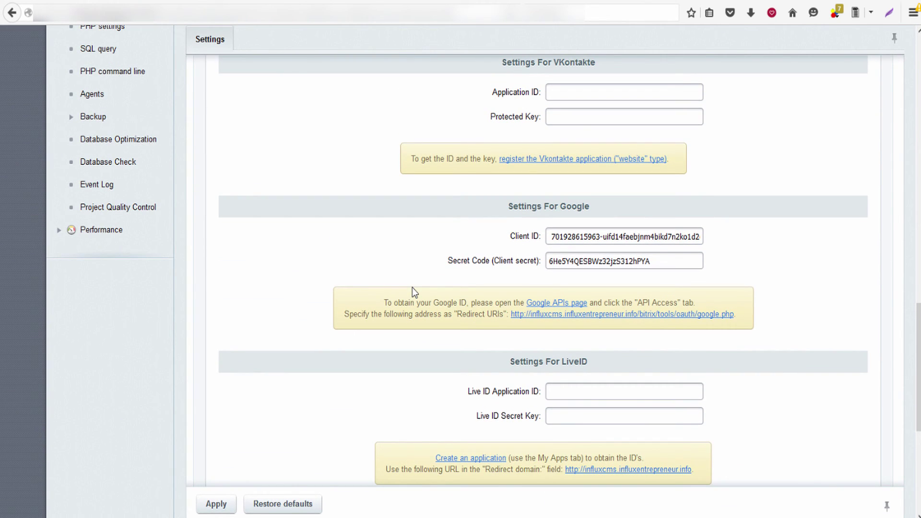
# Dismiss the OAuth client ID and secret dialog in the Developers Console.
pyautogui.click(177, 1)
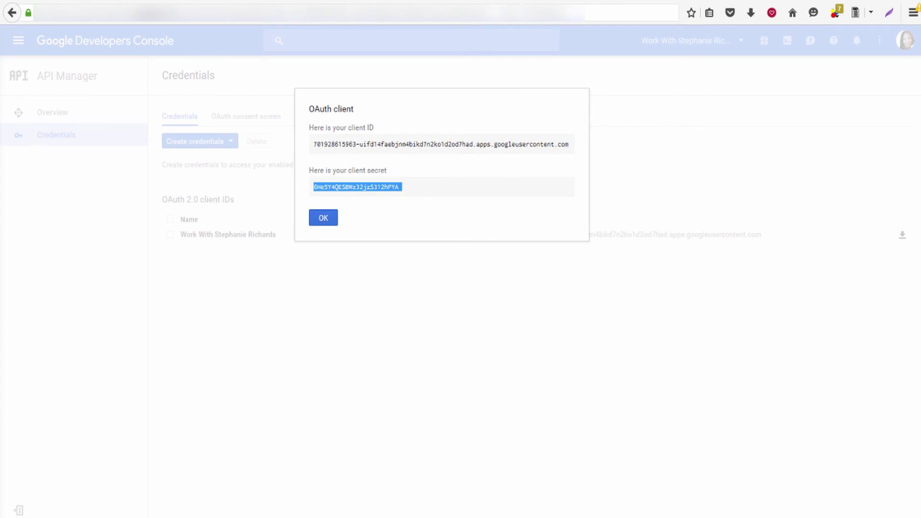
pyautogui.click(326, 221)
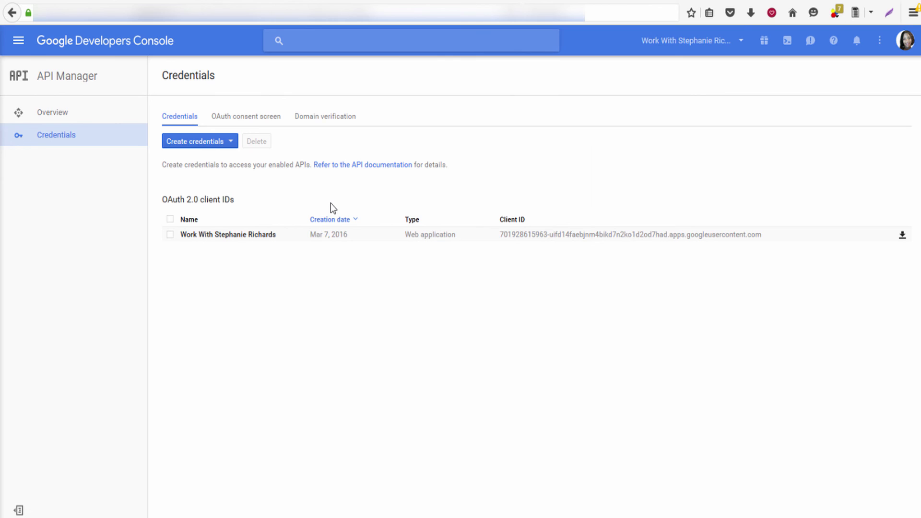